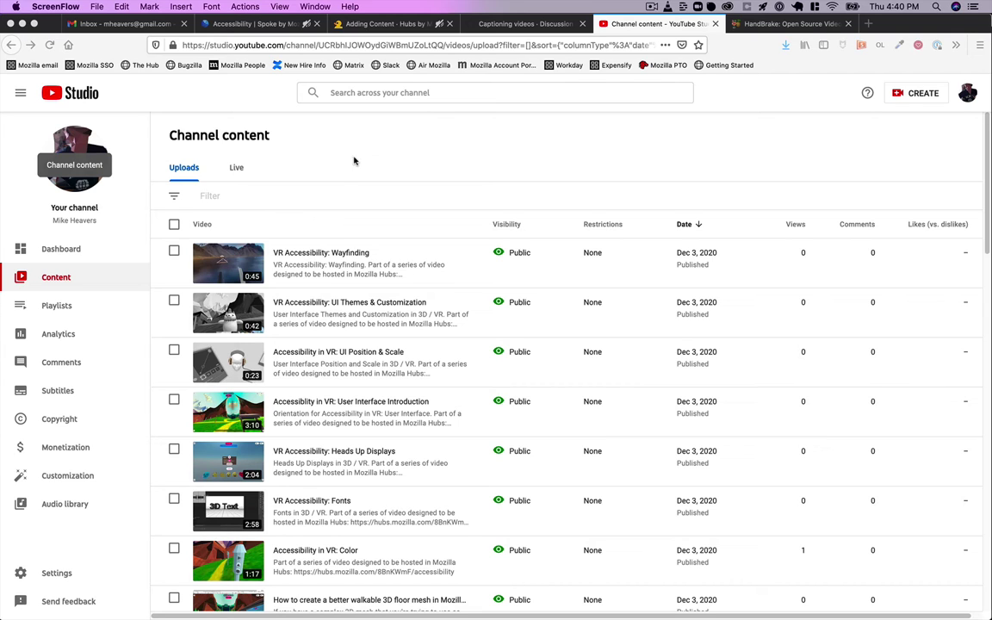
# - In YouTube Studio, open the VR Accessibility: Wayfinding video's Subtitles page
pyautogui.click(393, 182)
pyautogui.moveTo(285, 263)
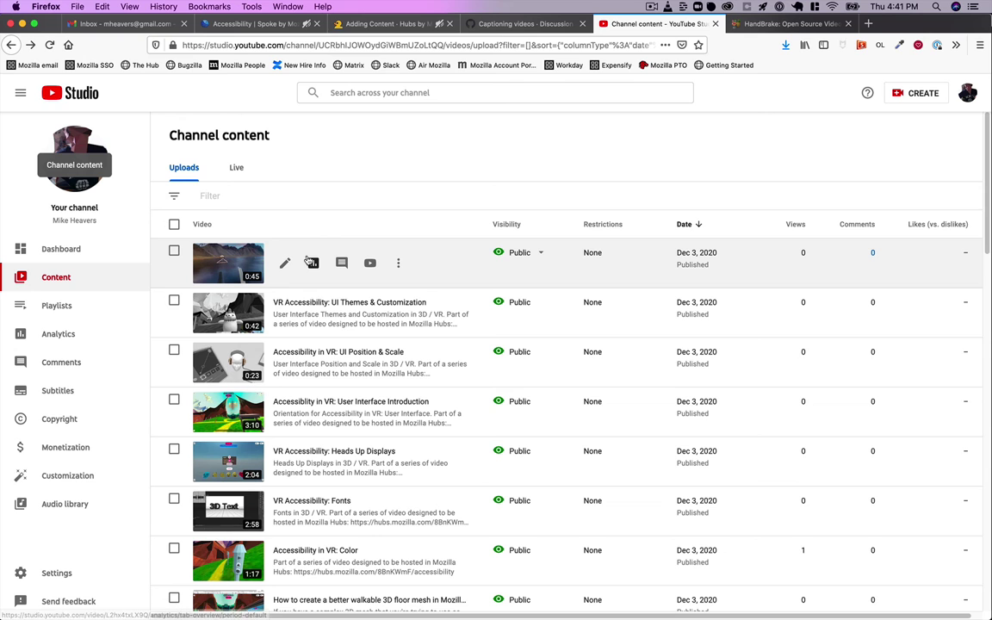
pyautogui.click(284, 263)
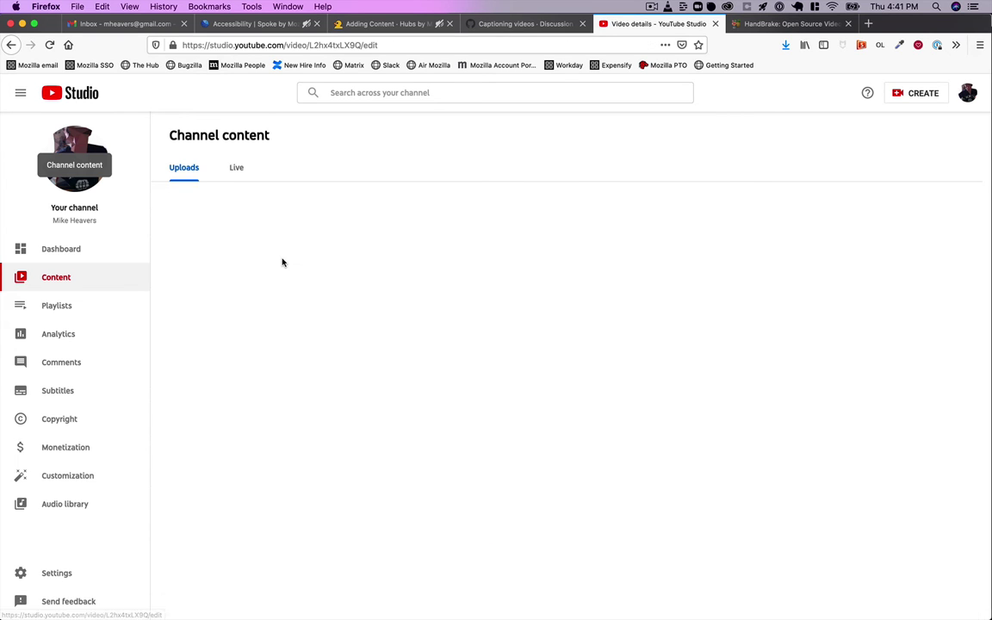
pyautogui.click(75, 395)
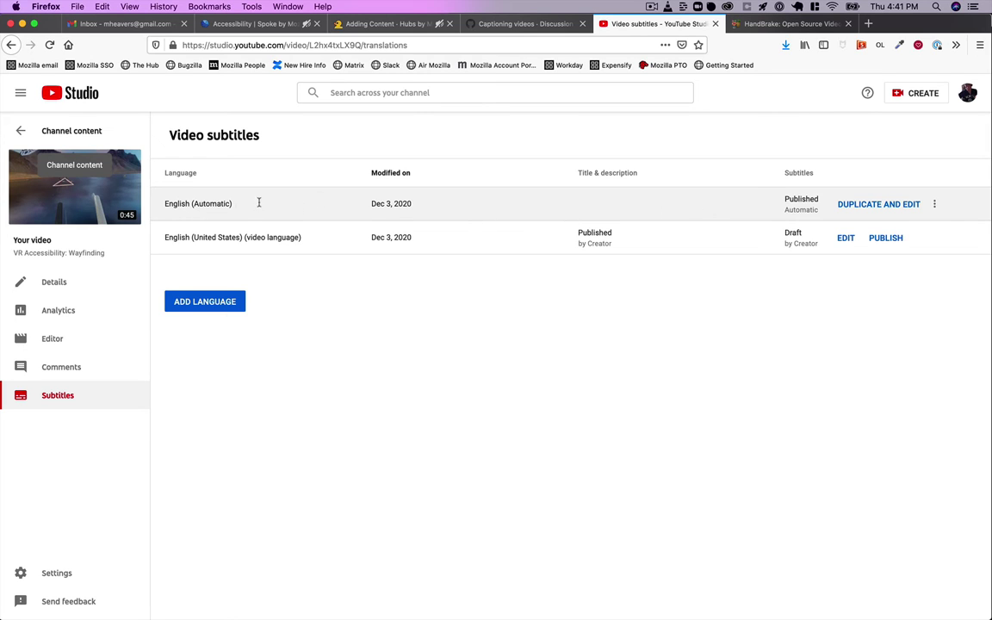
# - Download the English (Automatic) captions as an .srt file saved as captions.srt
pyautogui.click(935, 205)
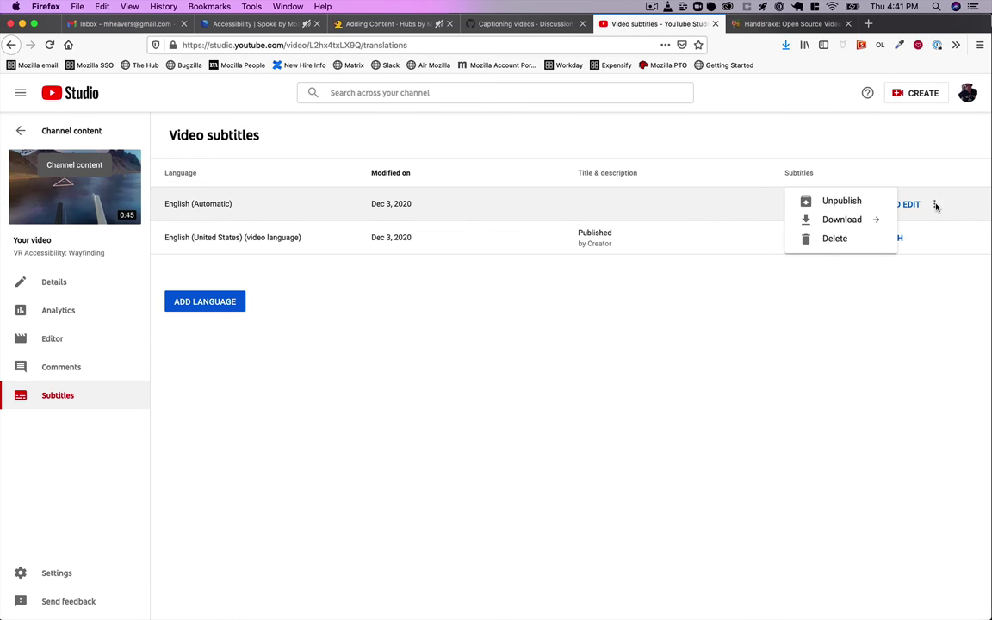
pyautogui.click(848, 225)
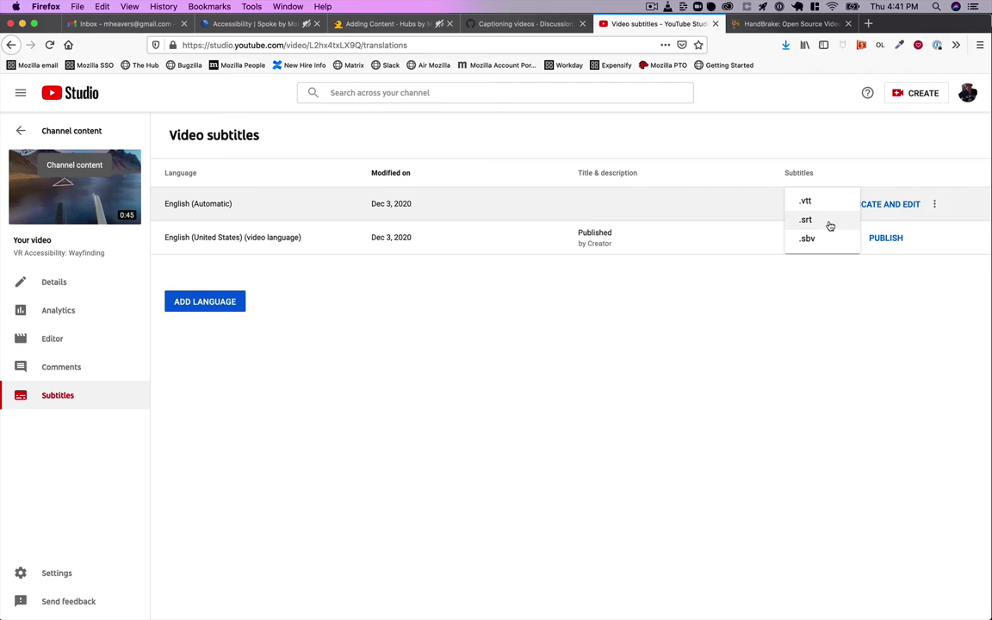
pyautogui.click(829, 224)
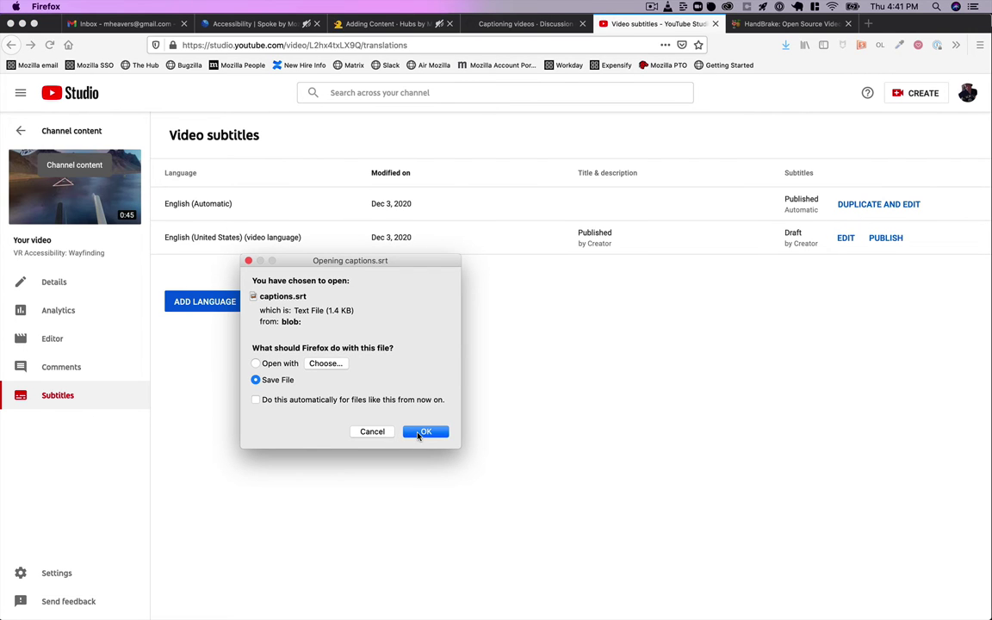
pyautogui.click(422, 432)
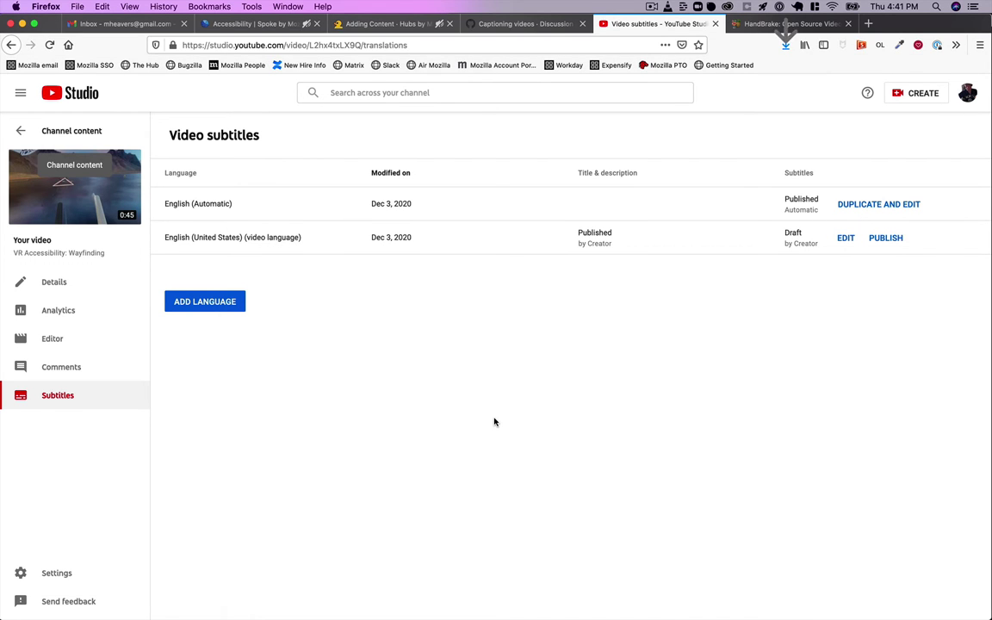
# - In Finder, move captions.srt from Downloads into the Wayfinding videos folder
pyautogui.press('super+Tab')
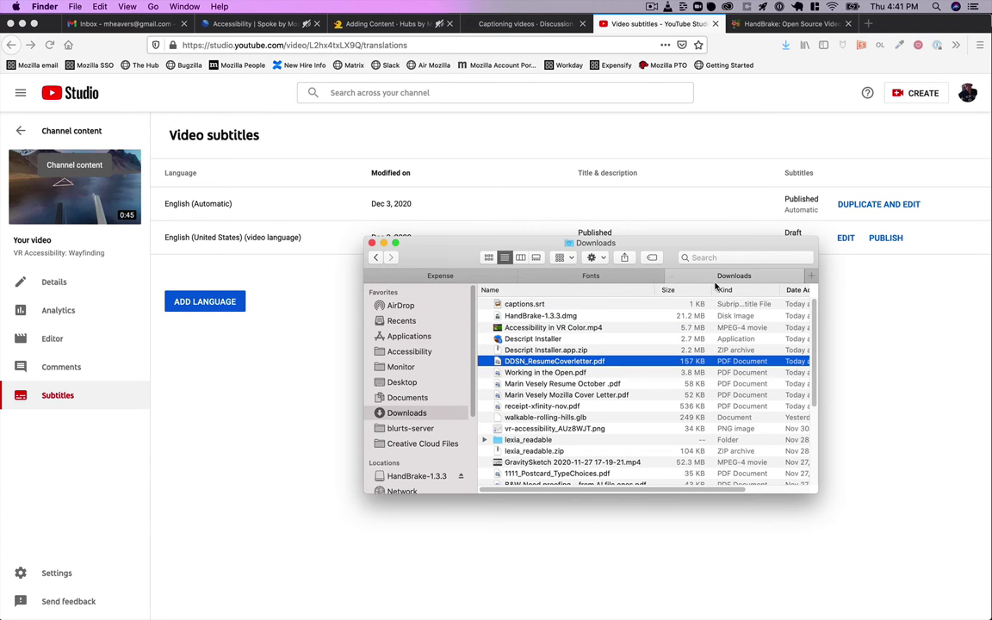
pyautogui.click(520, 305)
pyautogui.click(591, 276)
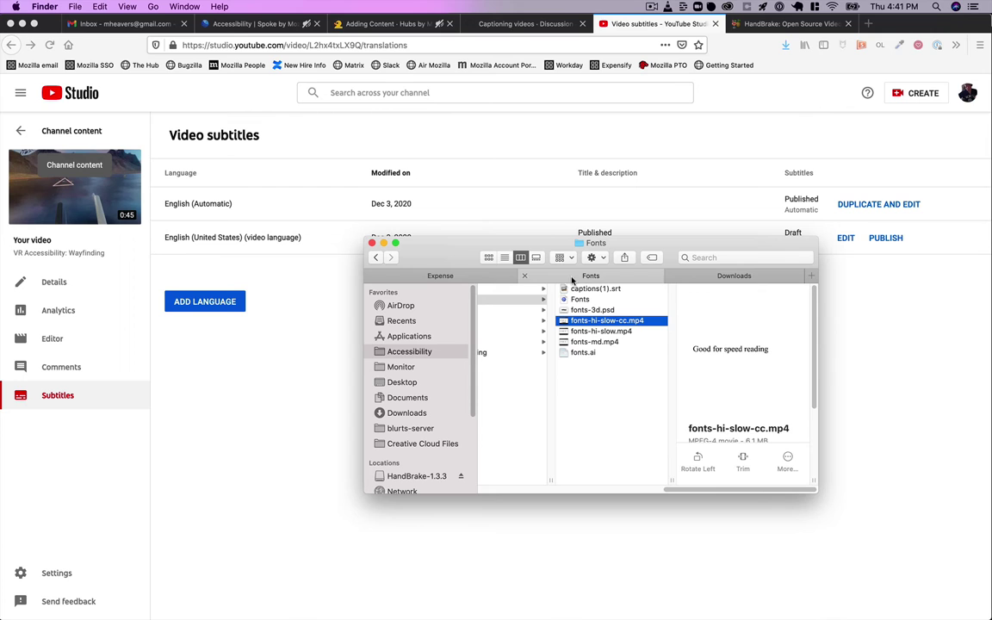
pyautogui.click(375, 258)
pyautogui.click(610, 352)
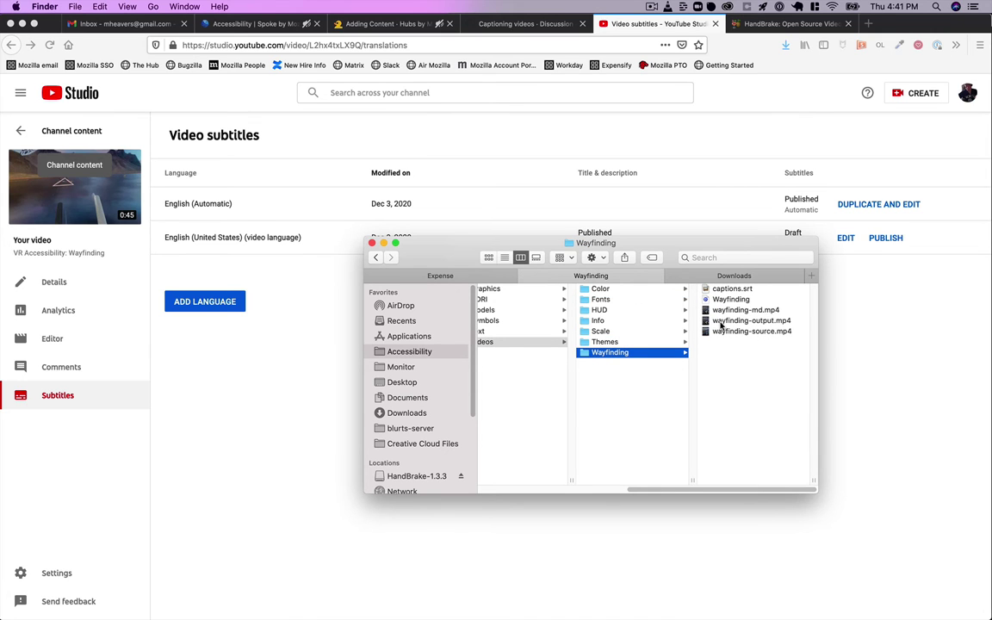
# - Bring Firefox forward, showing the HandBrake website tab
pyautogui.press('super+Tab')
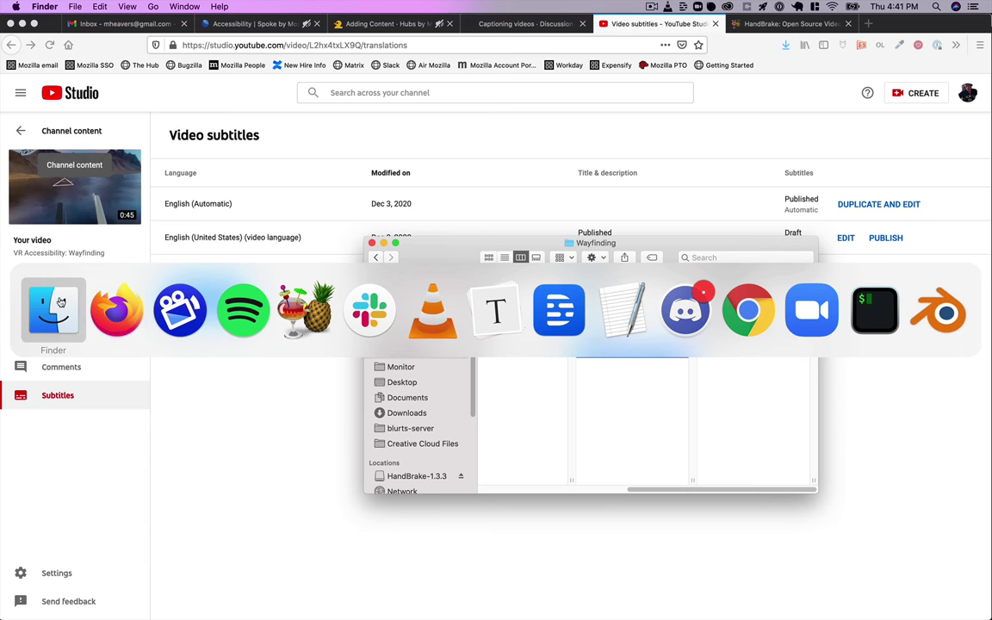
pyautogui.click(117, 308)
pyautogui.hotkey('ctrl', 'Tab')
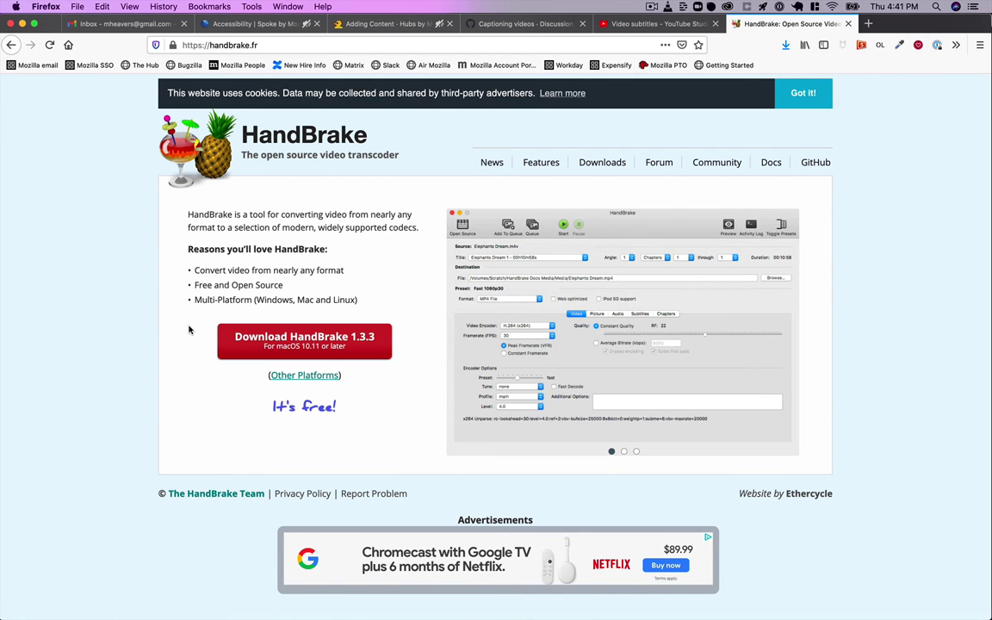
# - Load Videos > Wayfinding > wayfinding-source.mp4 as HandBrake's source video
pyautogui.press('super+Tab')
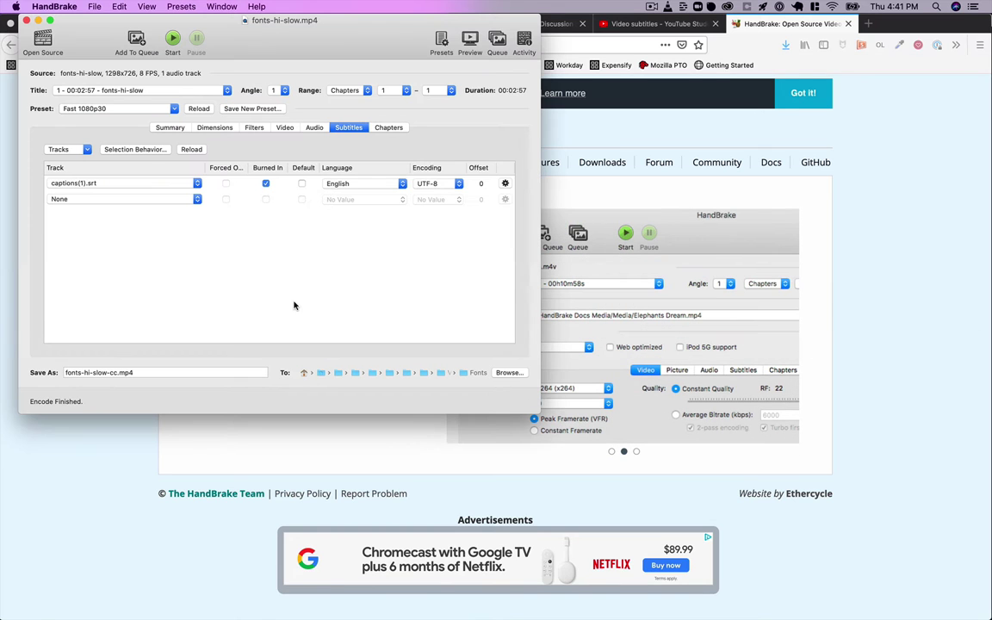
pyautogui.click(94, 6)
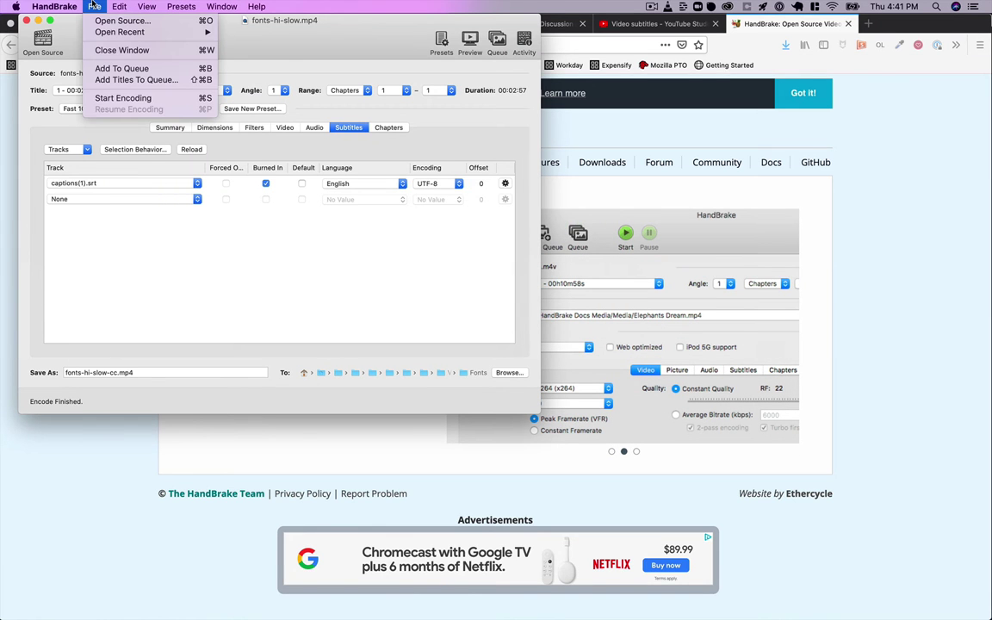
pyautogui.click(99, 21)
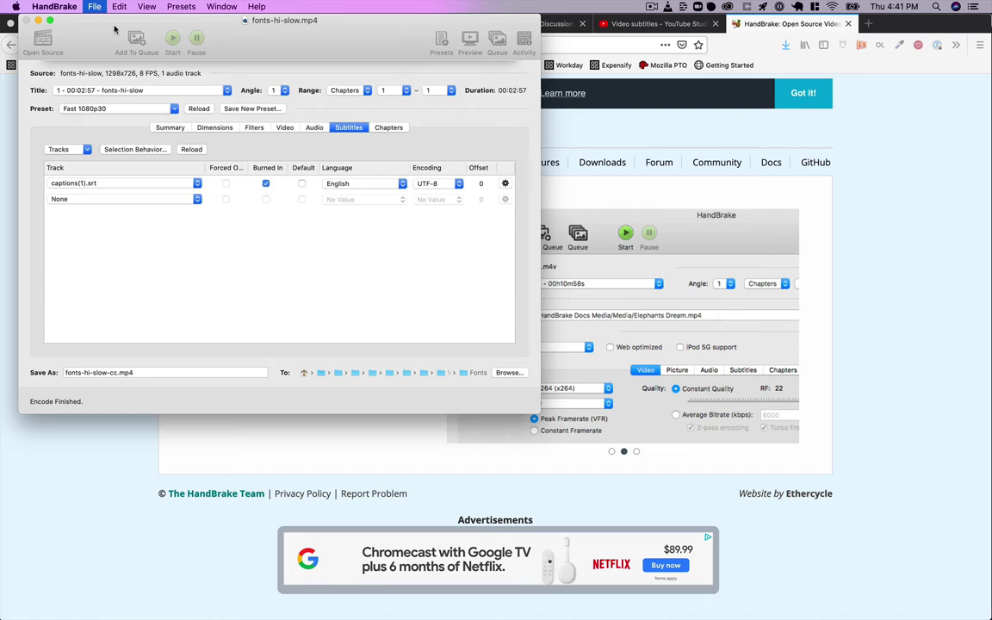
pyautogui.click(252, 74)
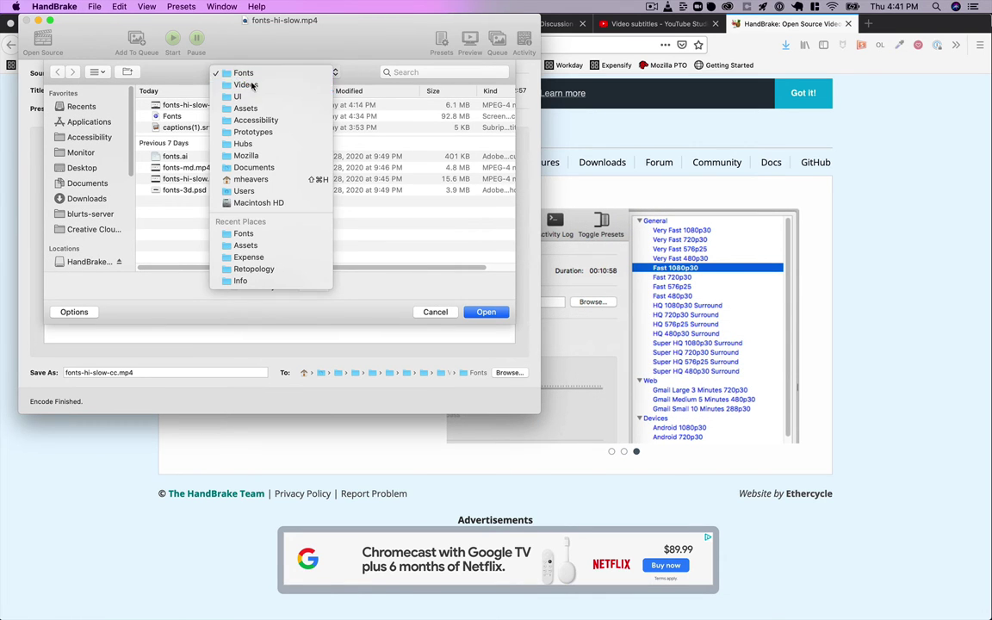
pyautogui.click(246, 84)
pyautogui.click(181, 104)
pyautogui.doubleClick(182, 104)
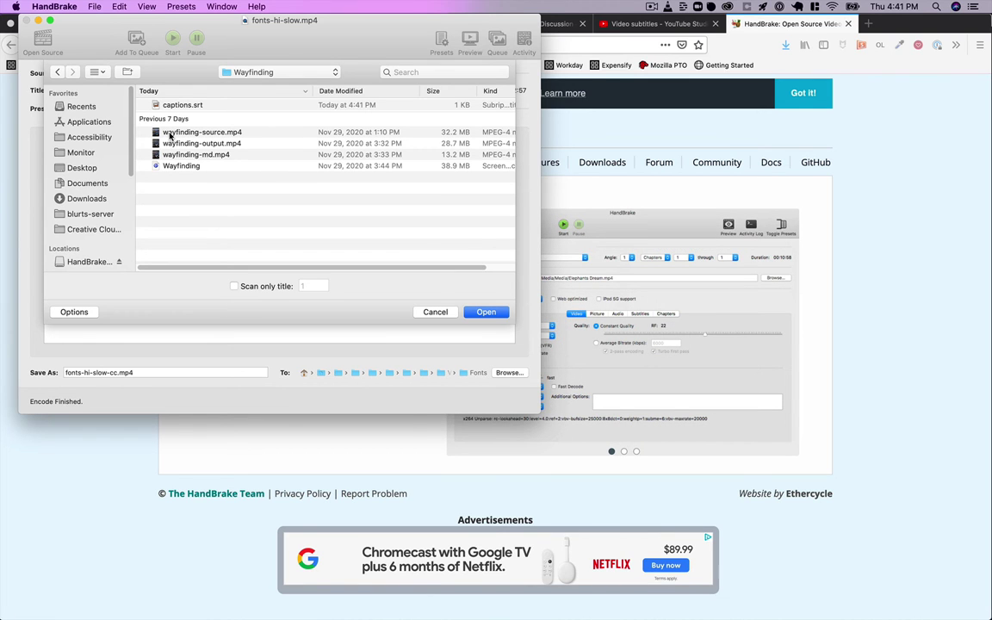
pyautogui.click(170, 136)
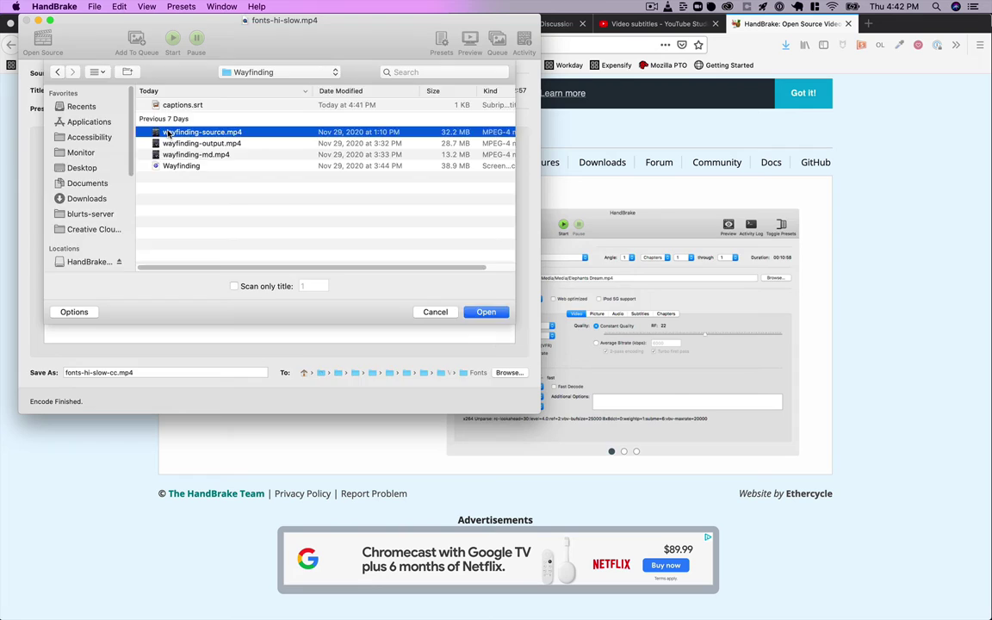
pyautogui.doubleClick(168, 133)
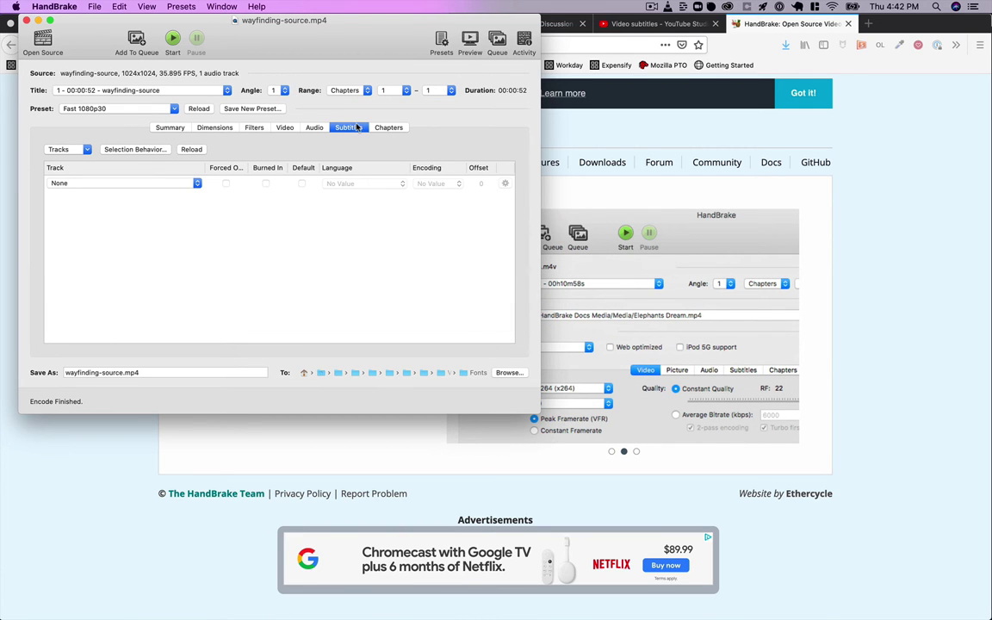
# - Glance at the Summary tab, then check the subtitle track list, leaving it at None
pyautogui.click(161, 127)
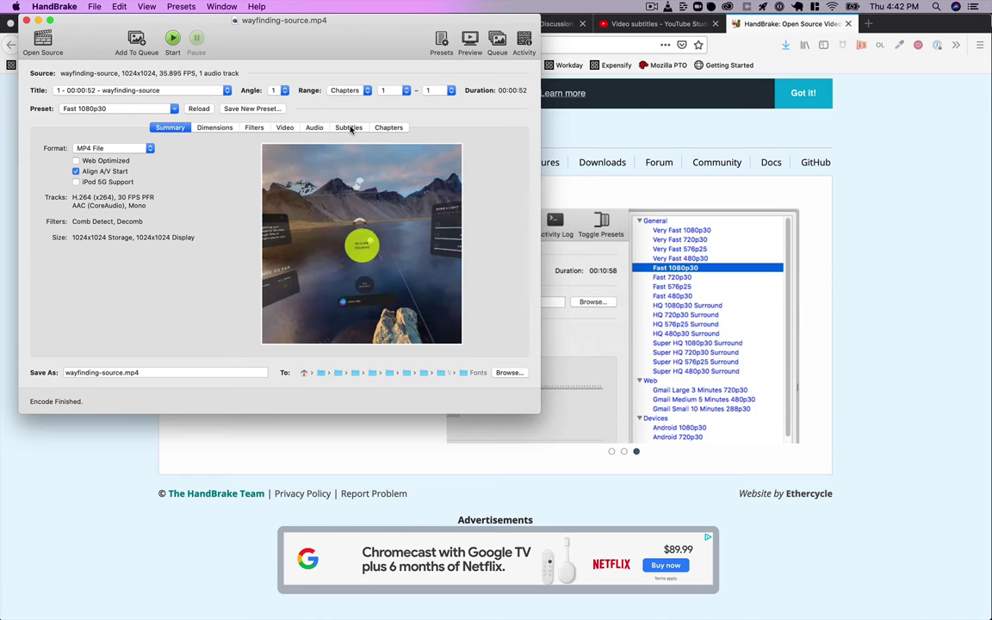
pyautogui.click(350, 129)
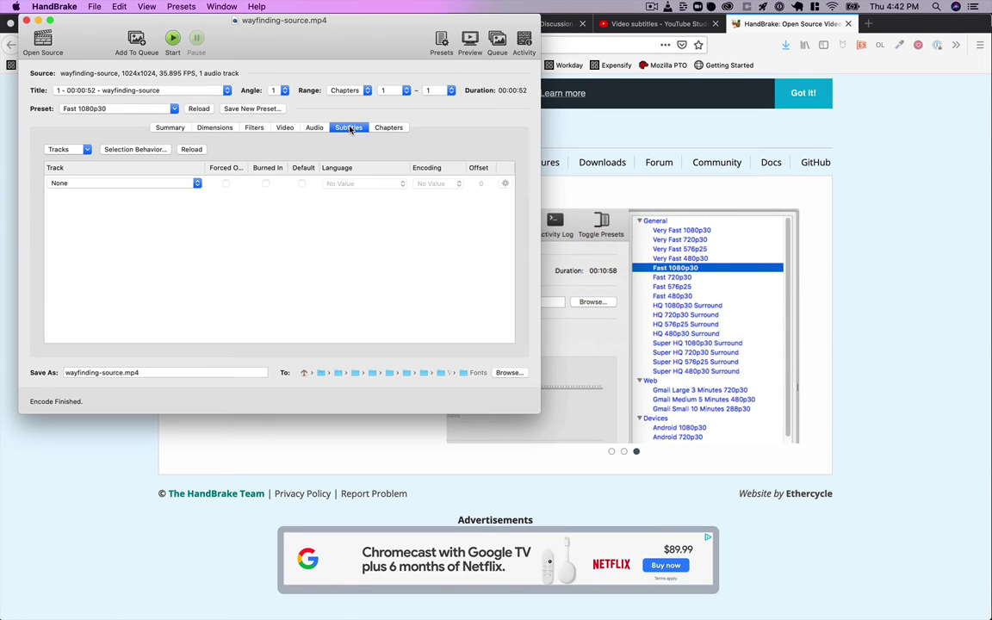
pyautogui.click(147, 184)
pyautogui.click(147, 183)
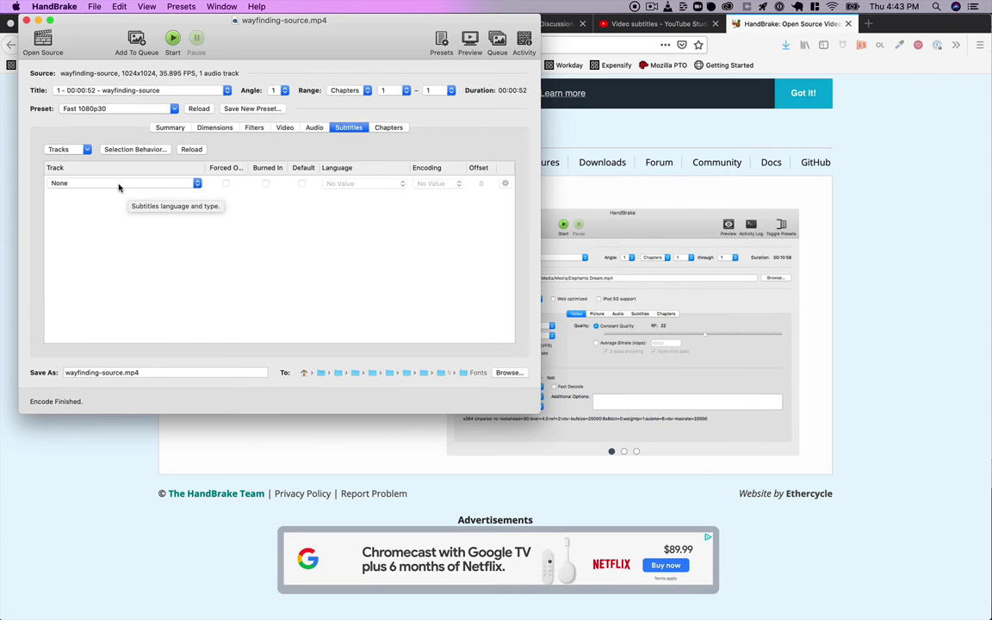
pyautogui.click(121, 182)
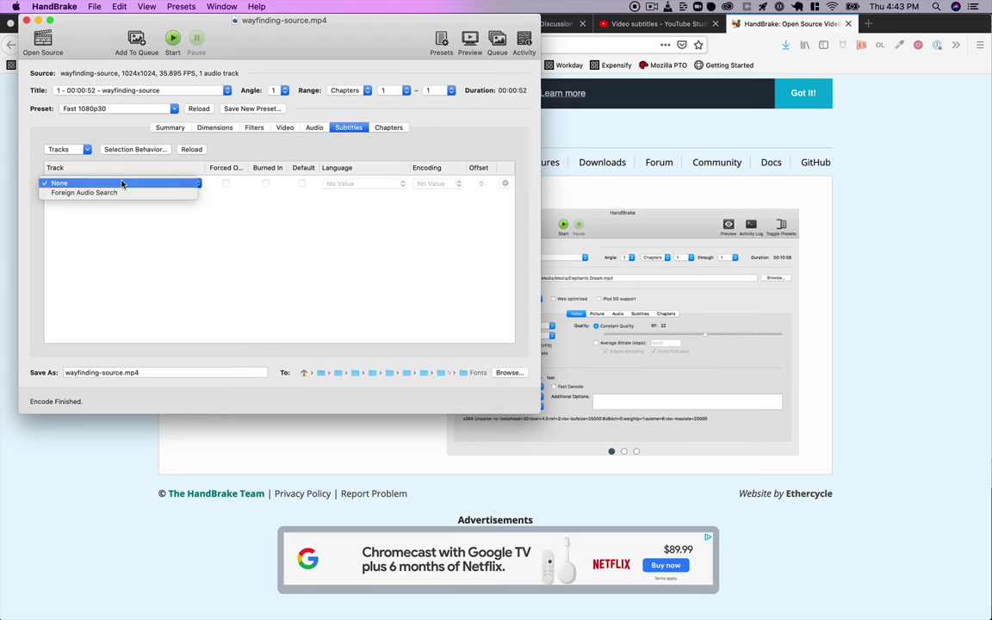
pyautogui.click(155, 265)
# - Add captions.srt from Videos > Wayfinding as an external subtitle track, marked Burned In
pyautogui.click(77, 150)
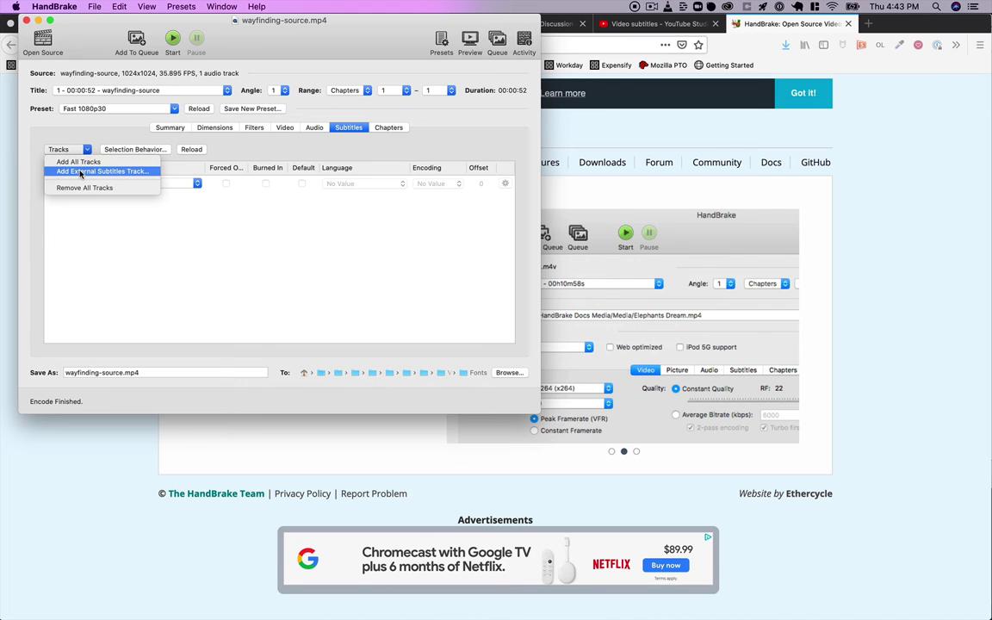
pyautogui.click(81, 172)
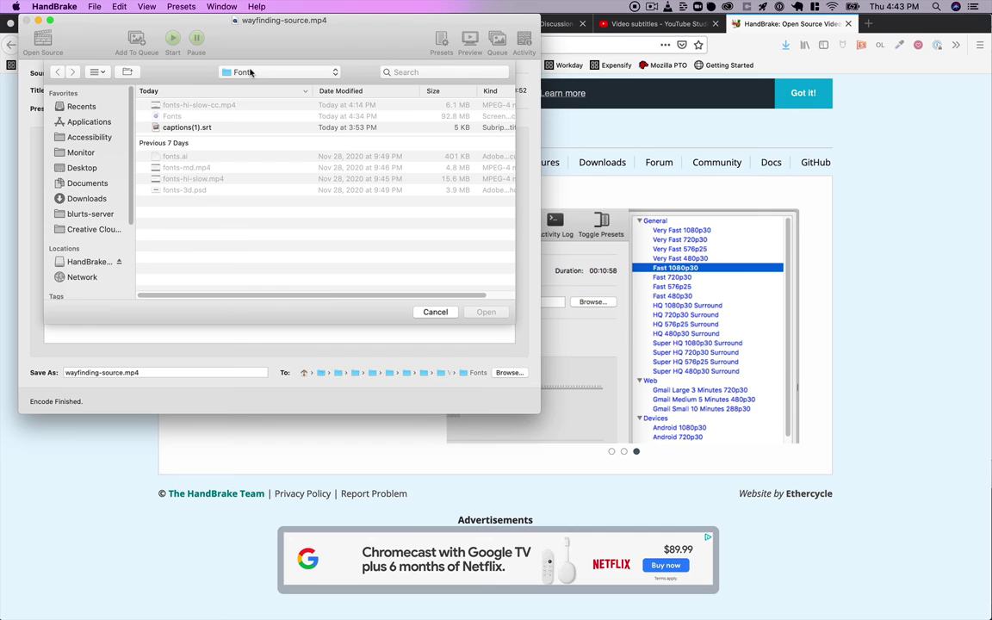
pyautogui.click(245, 72)
pyautogui.click(241, 84)
pyautogui.doubleClick(179, 104)
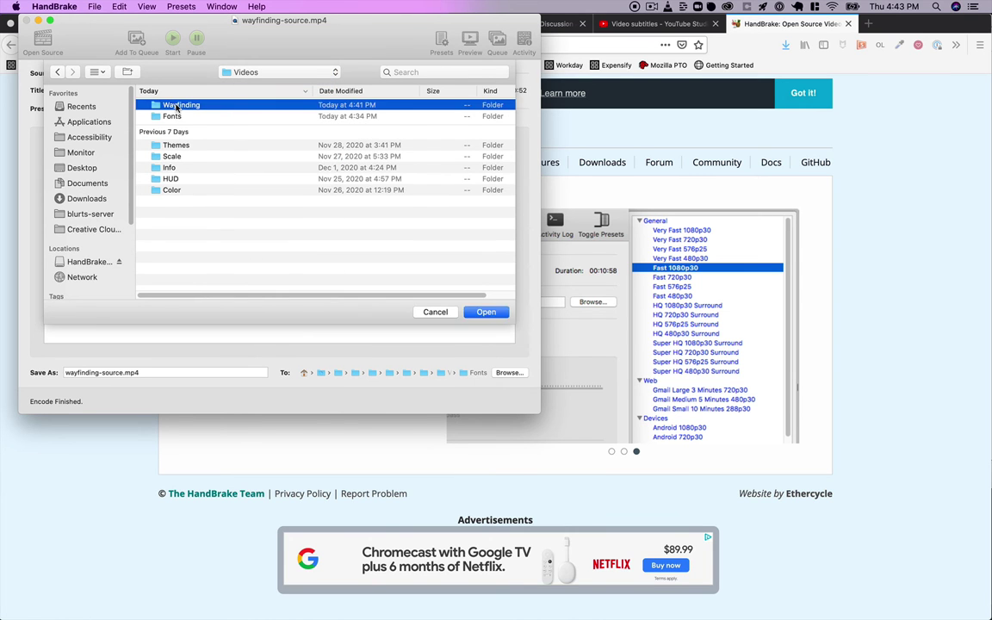
pyautogui.click(177, 105)
pyautogui.doubleClick(177, 105)
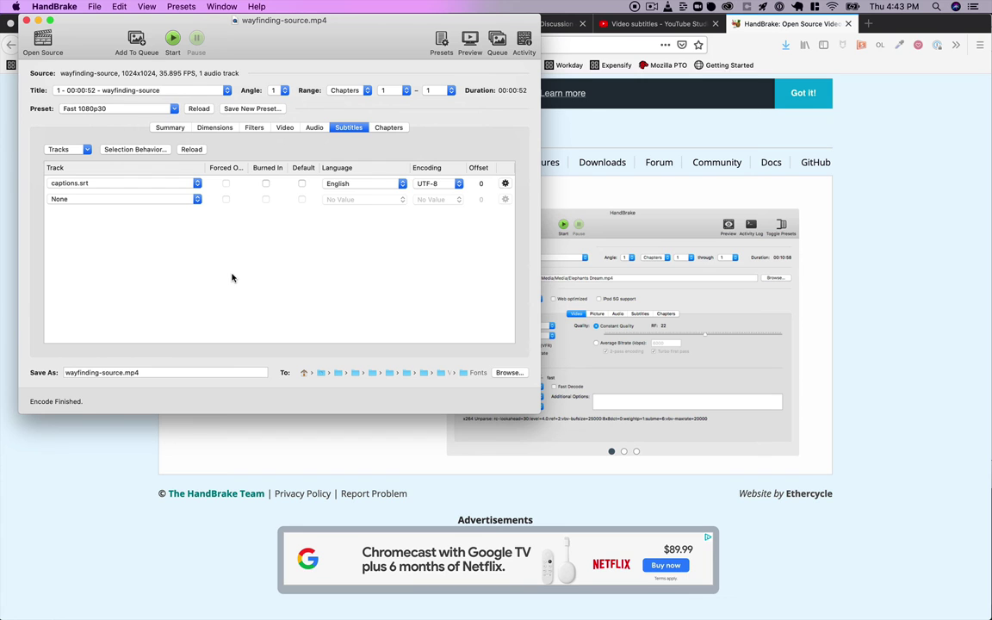
pyautogui.click(265, 185)
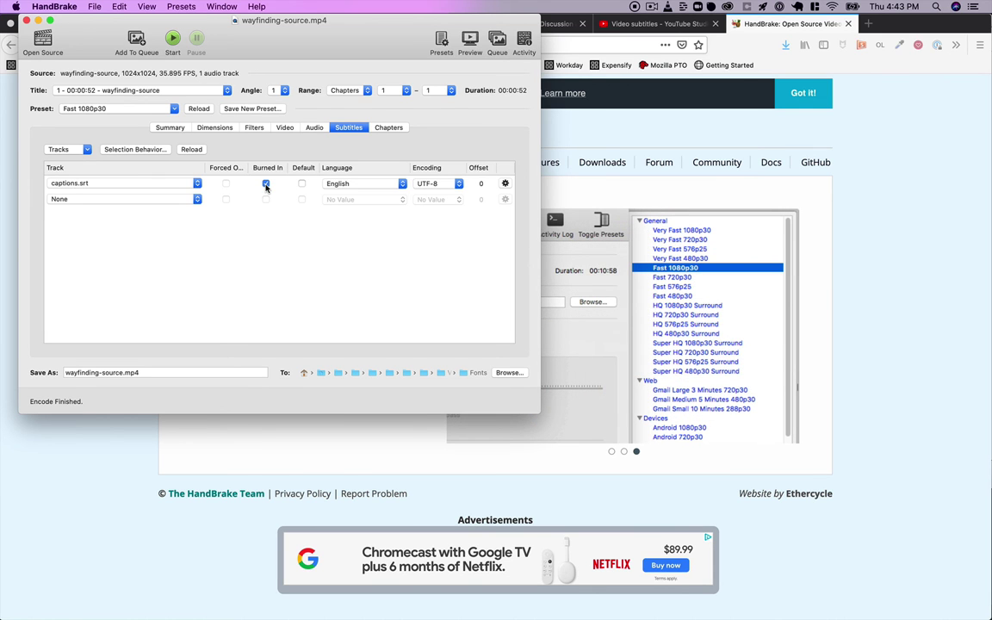
pyautogui.click(284, 129)
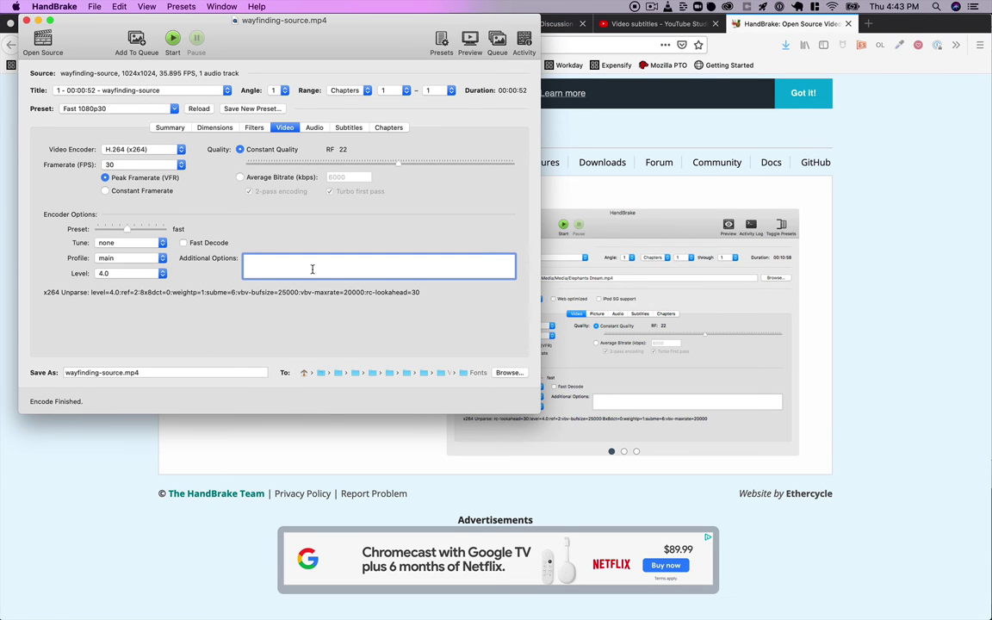
# - Rename the output file from wayfinding-source to wayfinding-cc
pyautogui.click(115, 373)
pyautogui.doubleClick(114, 373)
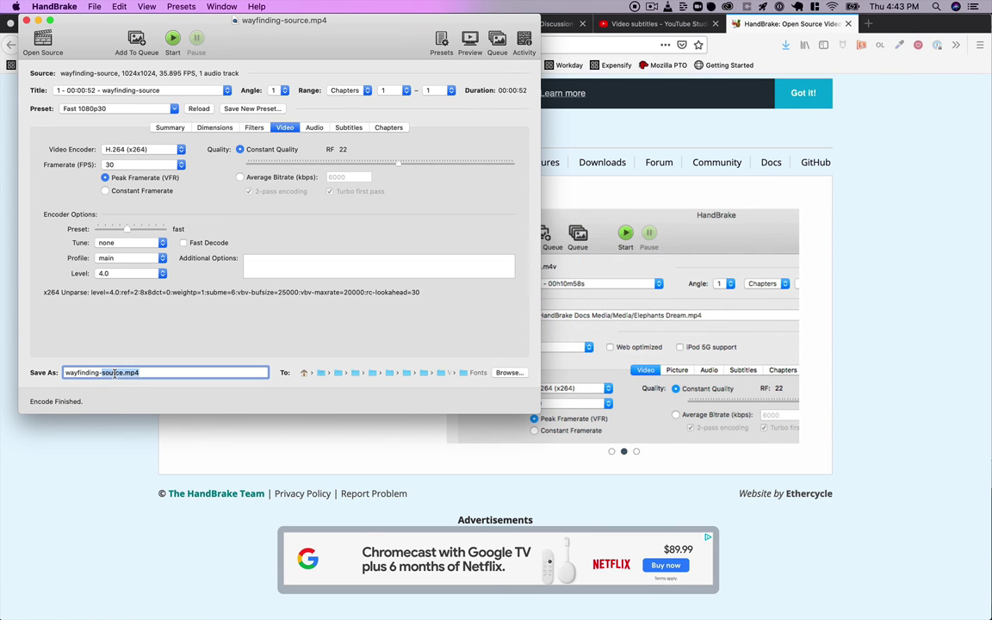
pyautogui.write('cc')
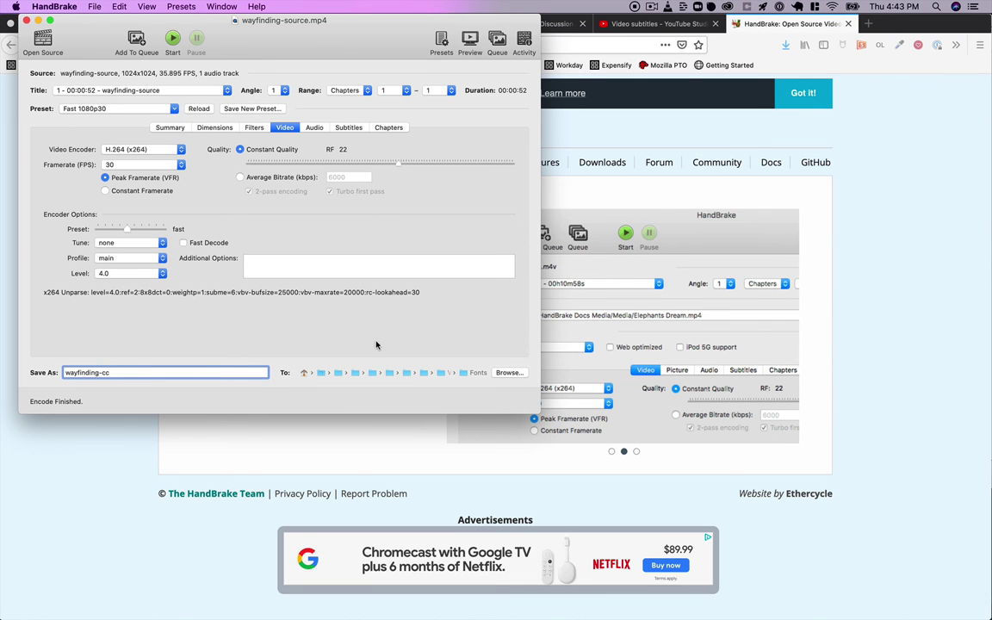
# - Set the destination folder to Videos > Wayfinding and start encoding
pyautogui.click(507, 373)
pyautogui.click(237, 73)
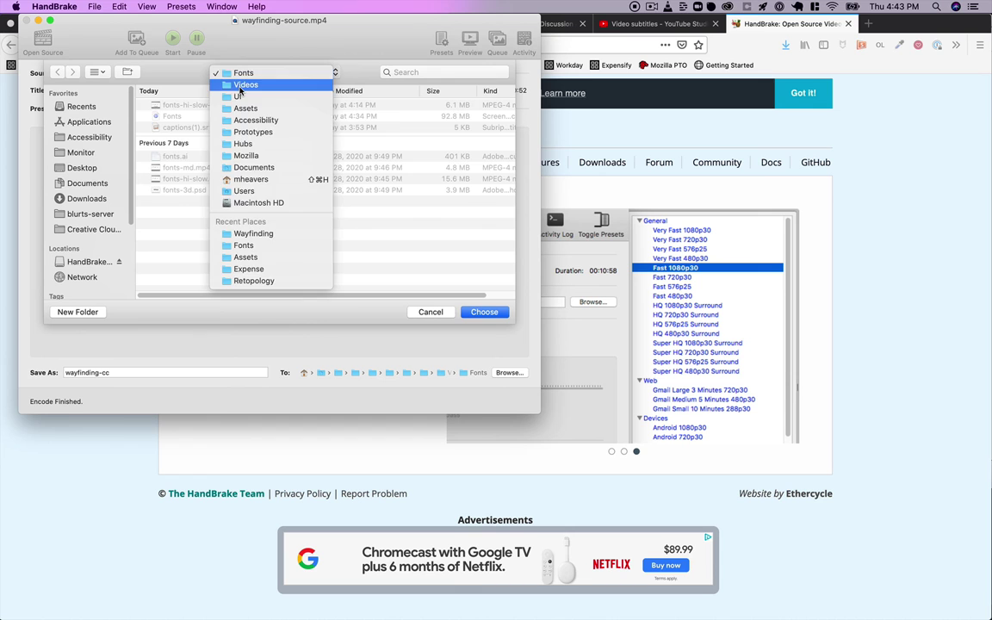
pyautogui.click(240, 86)
pyautogui.doubleClick(168, 101)
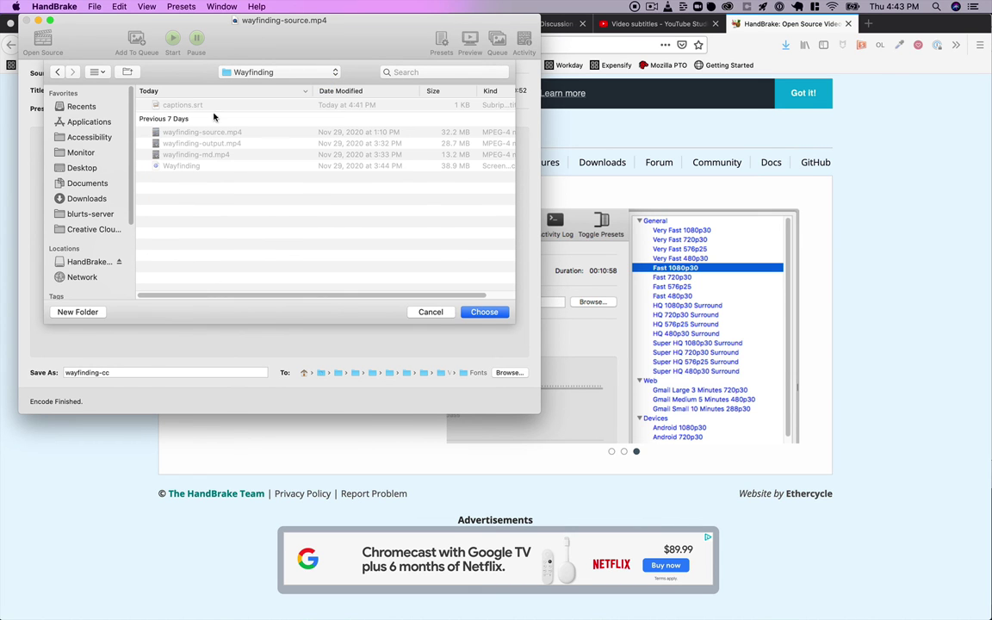
pyautogui.click(478, 312)
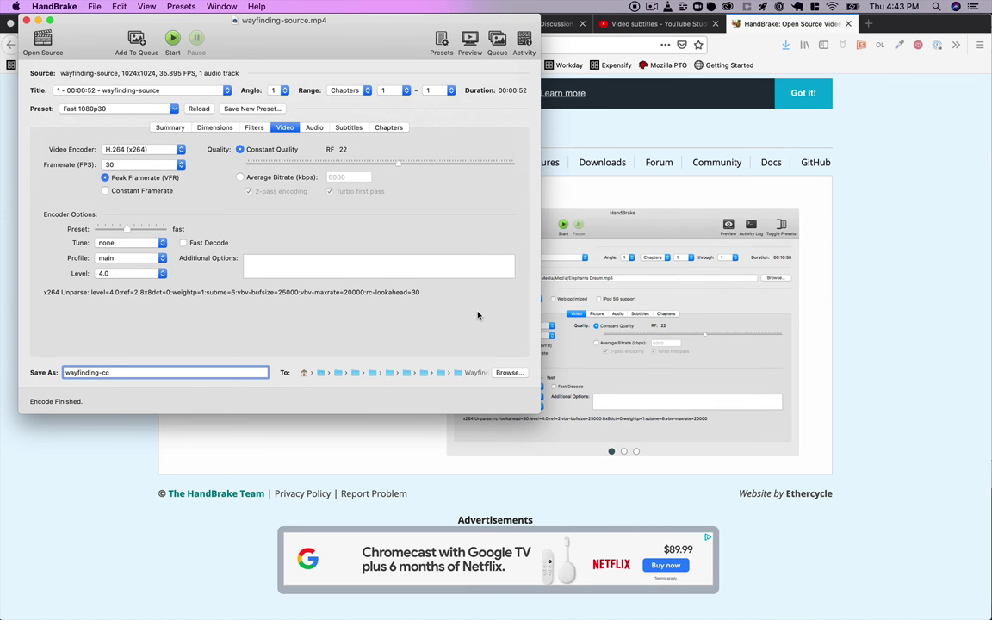
pyautogui.click(176, 41)
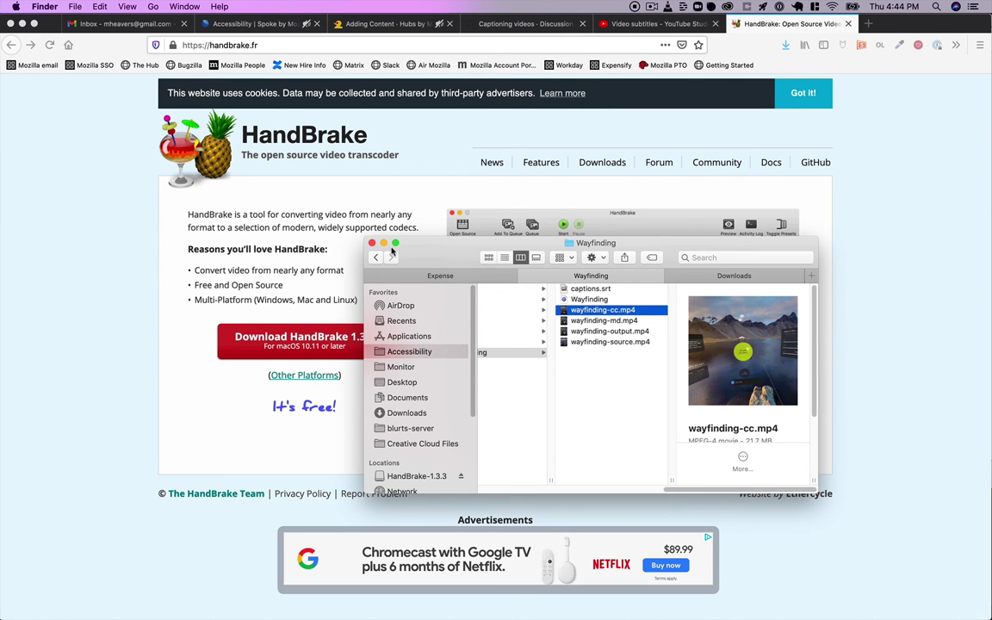
# - Preview wayfinding-cc.mp4 in Finder's Quick Look to see the burned-in captions playing
pyautogui.press('super+Tab')
pyautogui.press('super+shift+Tab')
pyautogui.press('space')
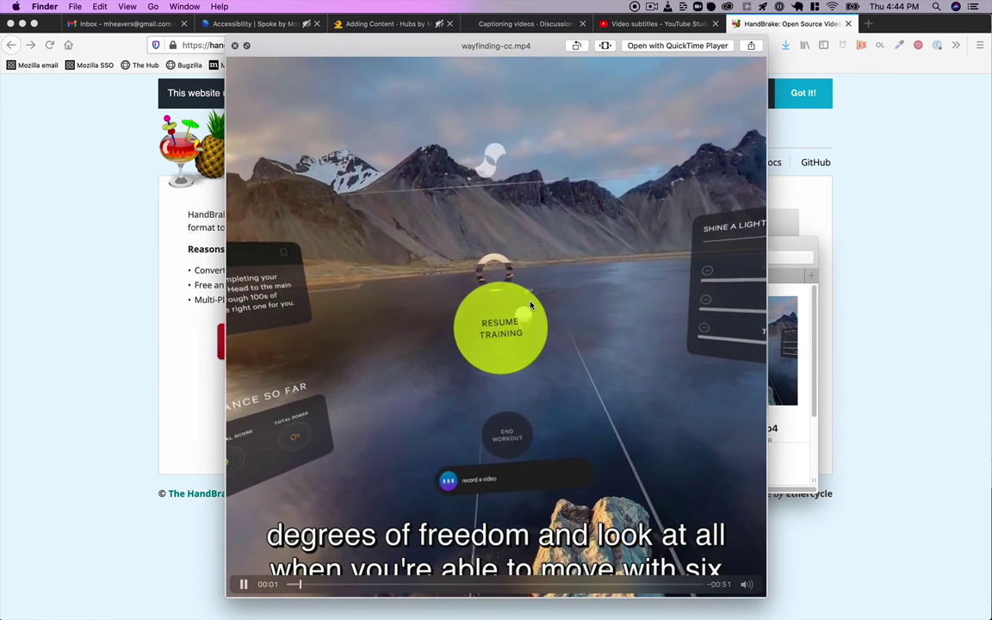